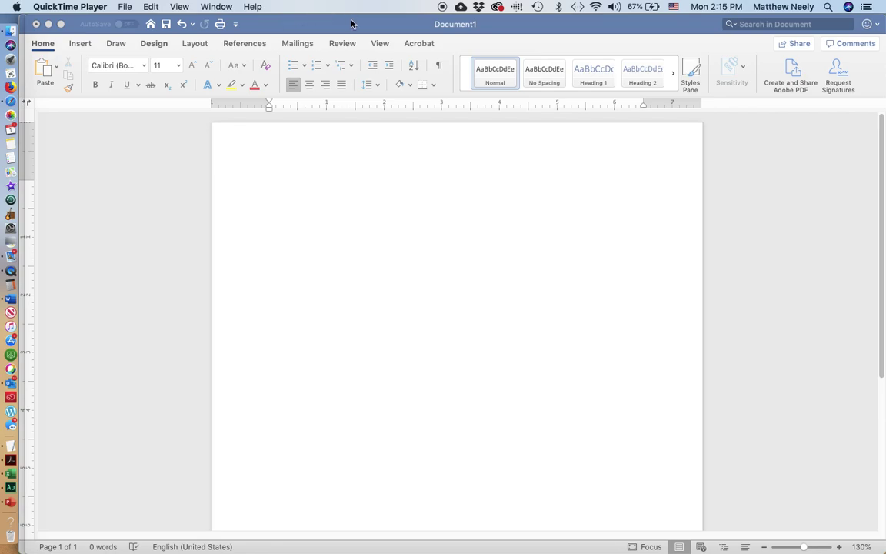
# Move the blank document window aside to view the finished MLA Template behind it, and bring the blank document back.
pyautogui.moveTo(349, 20); pyautogui.dragTo(268, 548)
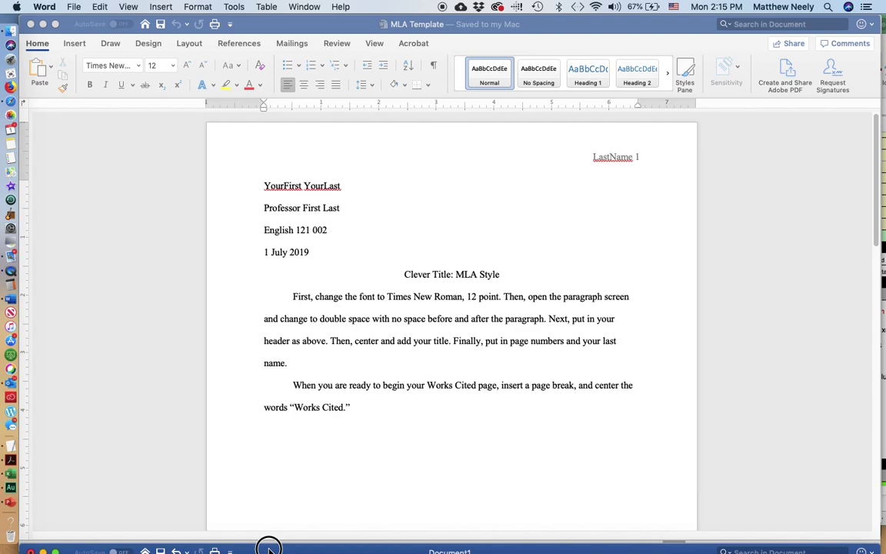
pyautogui.moveTo(268, 547); pyautogui.dragTo(262, 5)
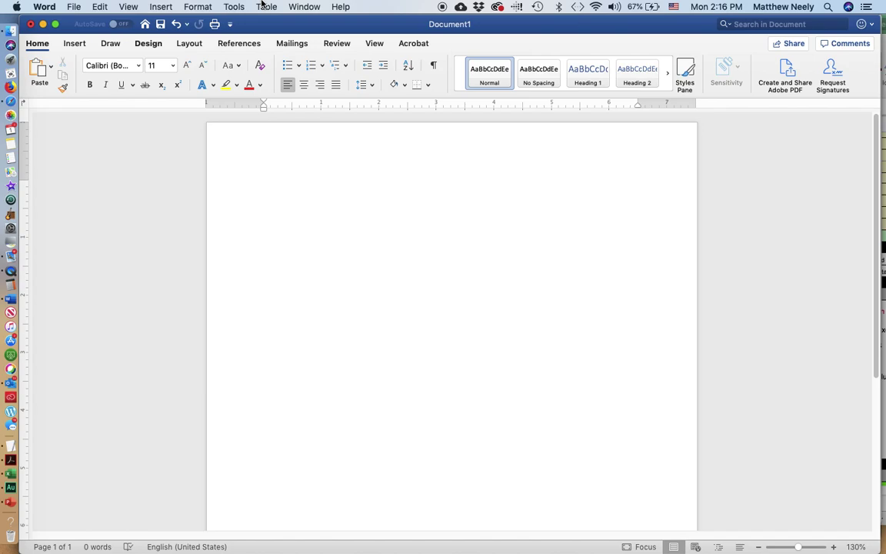
# Set the blank document's font to Times New Roman at size 12.
pyautogui.click(112, 66)
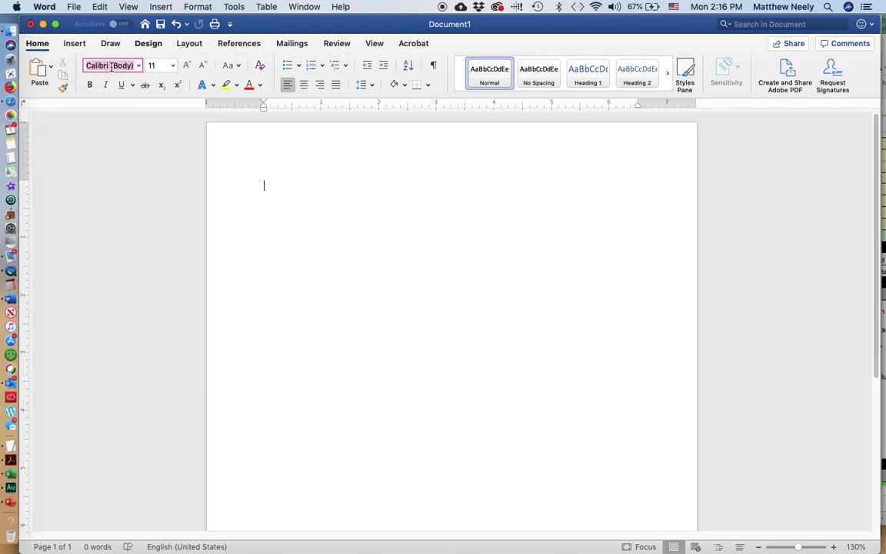
pyautogui.click(157, 65)
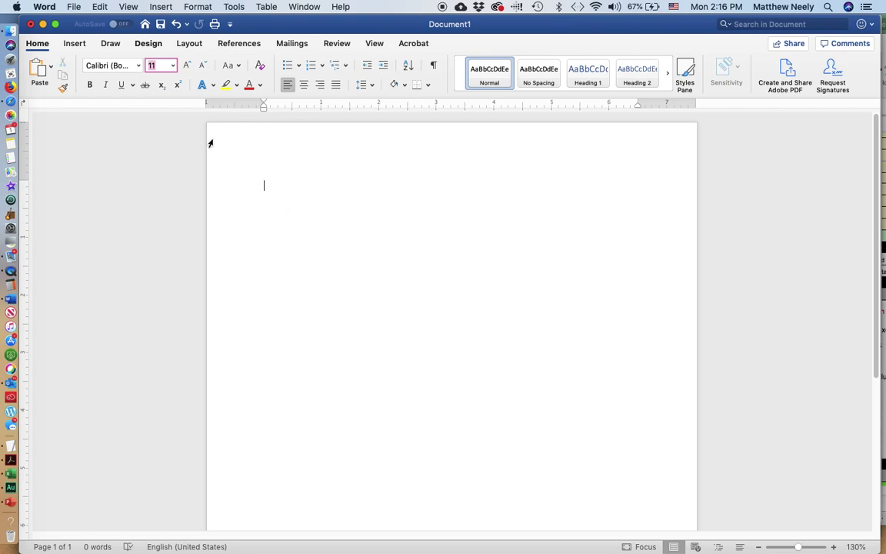
pyautogui.write('12')
pyautogui.click(140, 66)
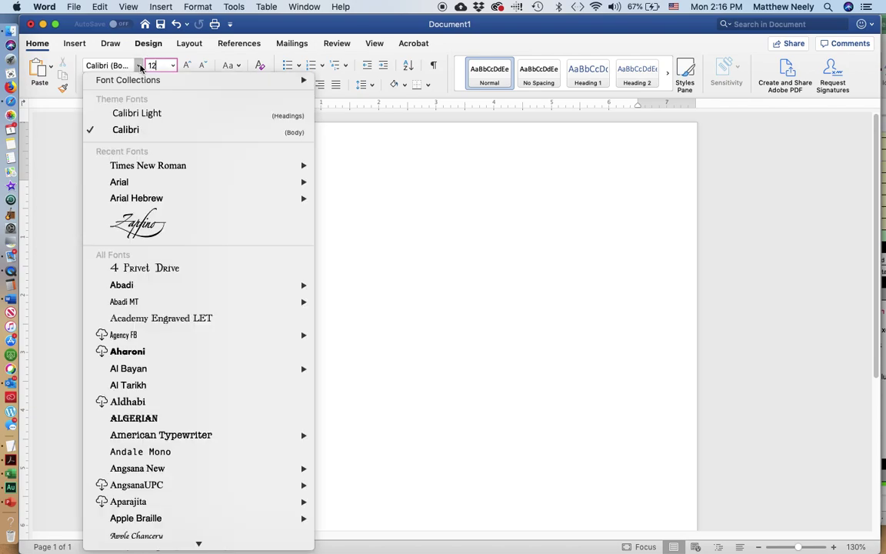
pyautogui.click(153, 164)
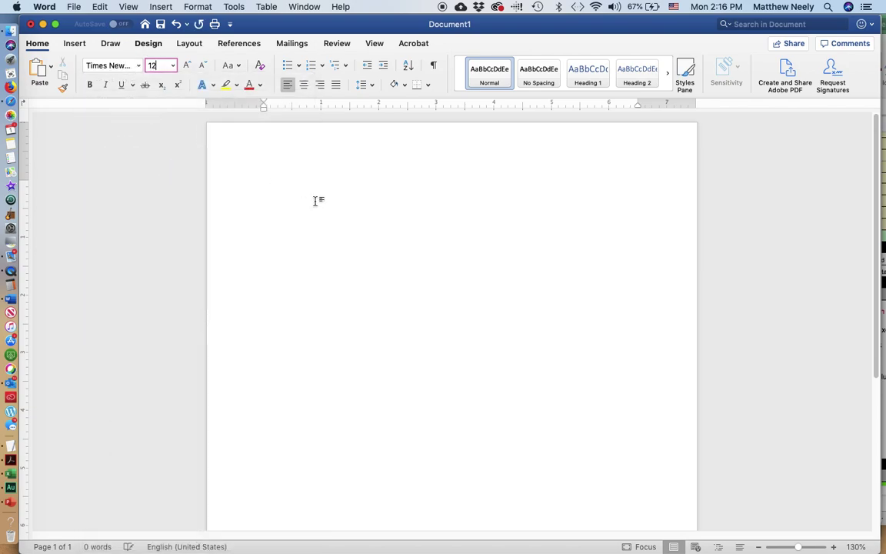
# Set the paragraph line spacing to Double with 0 pt spacing before and after.
pyautogui.click(369, 86)
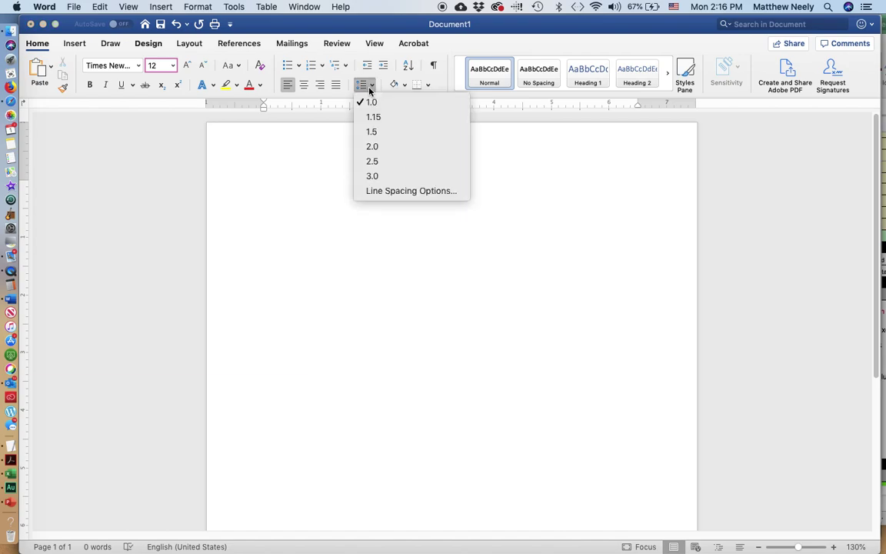
pyautogui.click(413, 196)
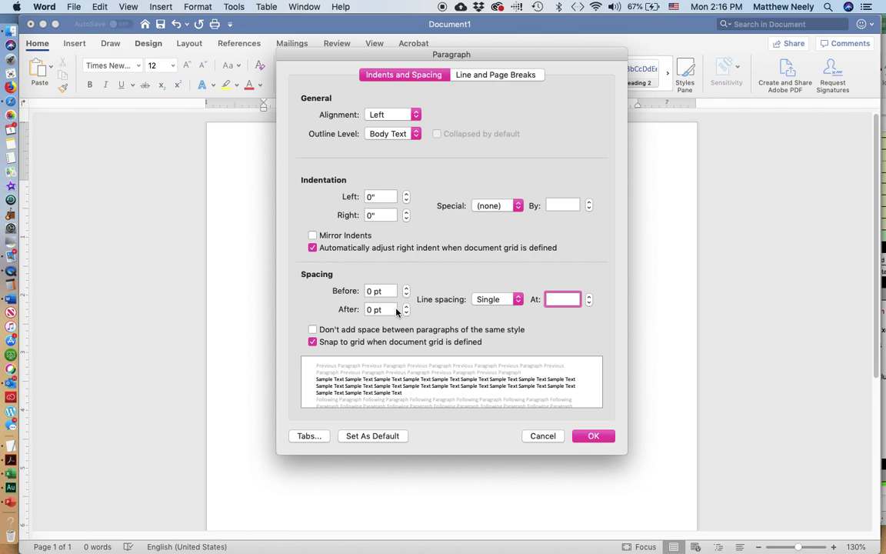
pyautogui.click(367, 310)
pyautogui.write('0')
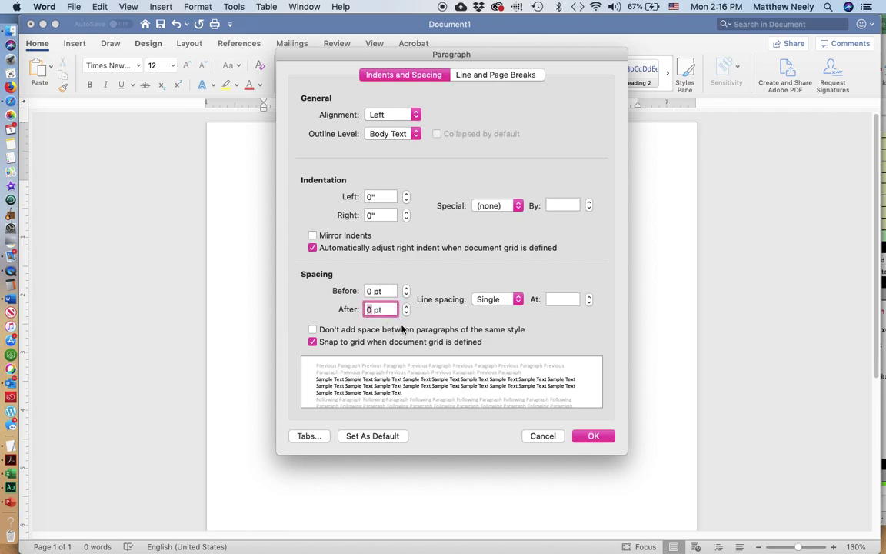
pyautogui.click(483, 300)
pyautogui.click(501, 325)
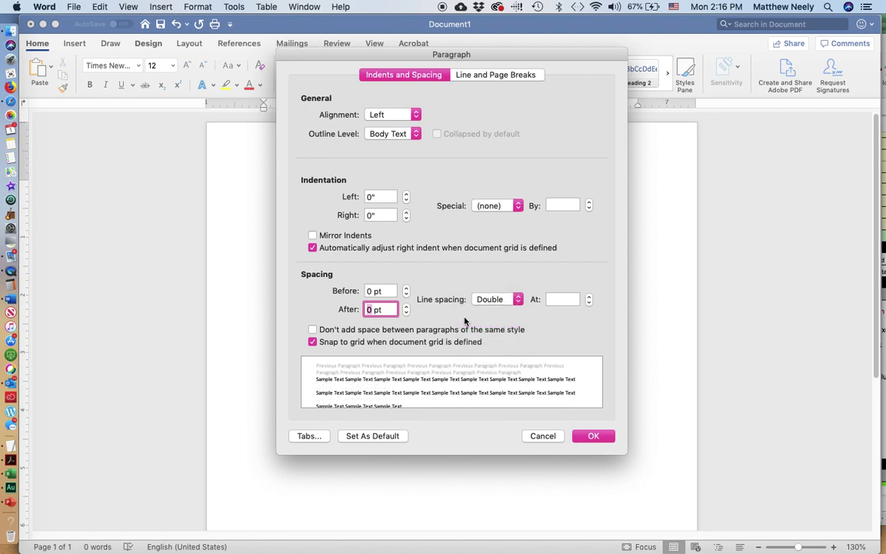
pyautogui.click(367, 290)
pyautogui.click(371, 309)
pyautogui.click(504, 300)
pyautogui.click(504, 300)
pyautogui.click(593, 436)
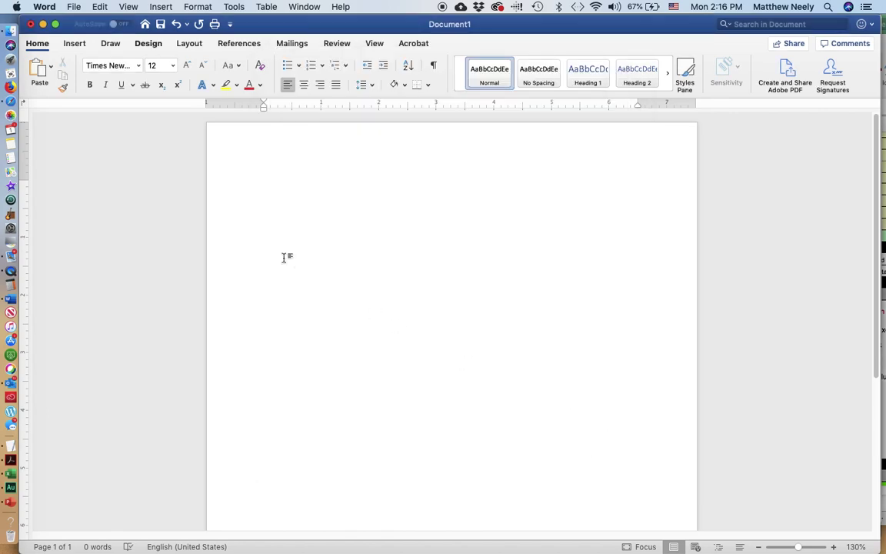
pyautogui.write('Mattew')
pyautogui.press('BackSpace')
pyautogui.press('BackSpace')
pyautogui.write('hew')
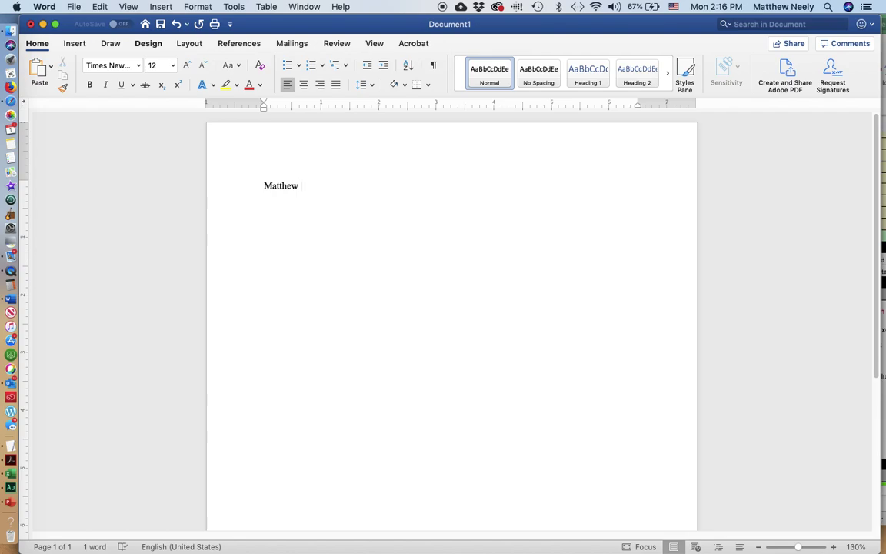
pyautogui.press('BackSpace')
pyautogui.press('BackSpace')
pyautogui.press('BackSpace')
pyautogui.press('BackSpace')
pyautogui.press('BackSpace')
pyautogui.press('BackSpace')
pyautogui.press('BackSpace')
# Enter the placeholder name "YourFirst YourLast" as the first line of the document heading.
pyautogui.write('You')
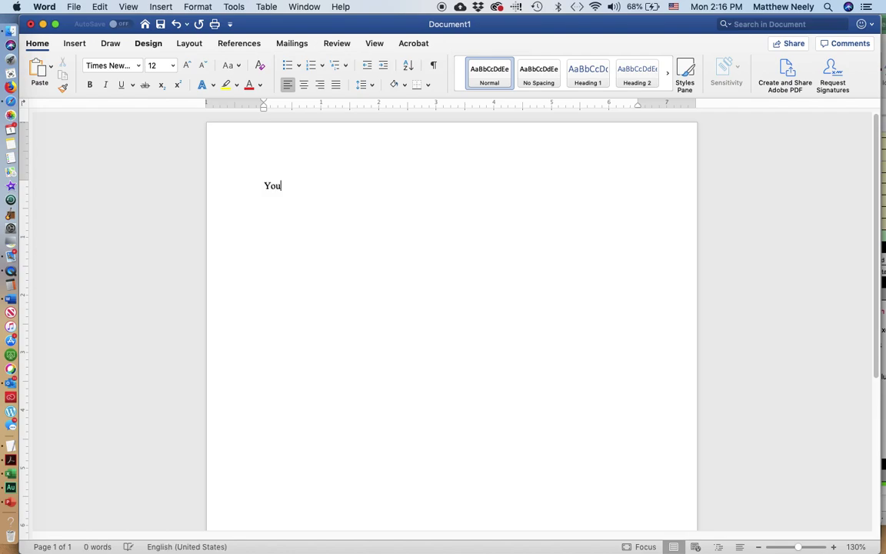
pyautogui.write('rFirst Yo')
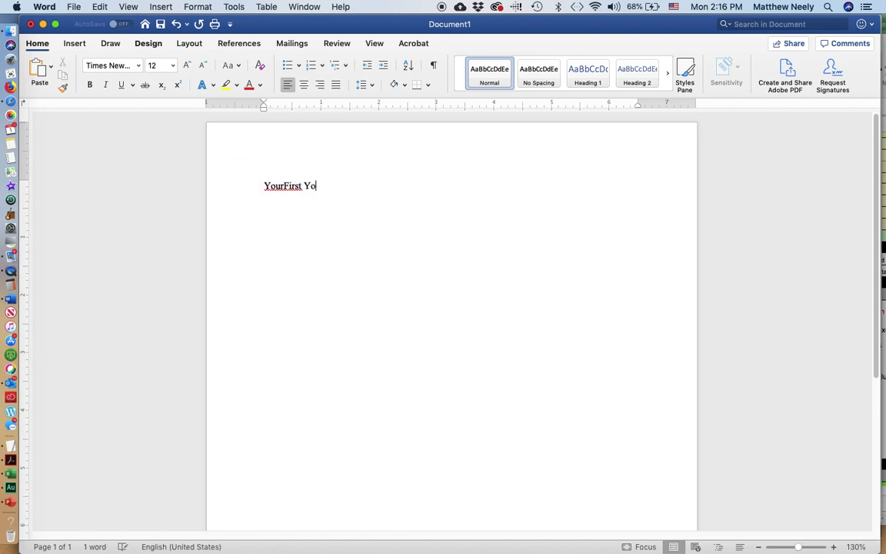
pyautogui.write('urLast')
pyautogui.press('Return')
# Add a second heading line with the title Professor followed by the instructor's last name.
pyautogui.write('Profo')
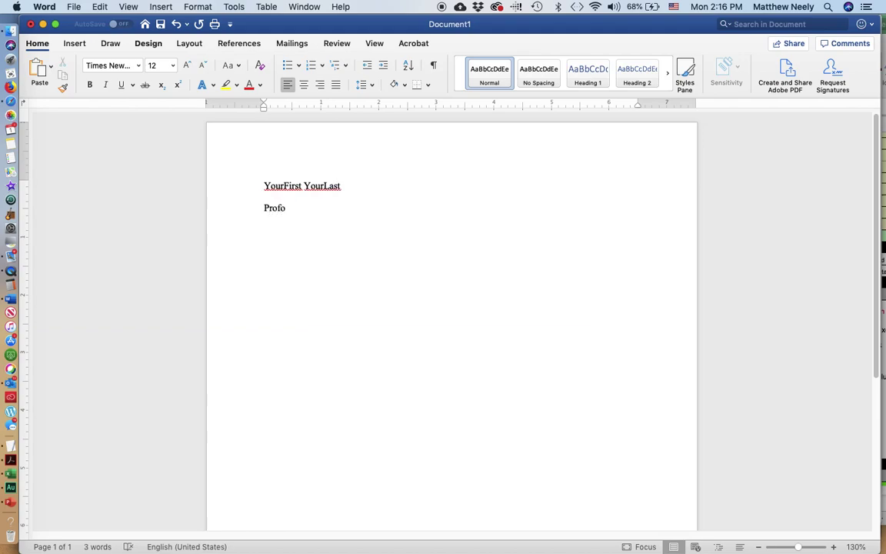
pyautogui.press('BackSpace')
pyautogui.press('BackSpace')
pyautogui.write('fessor')
pyautogui.write('Sterner-Neely')
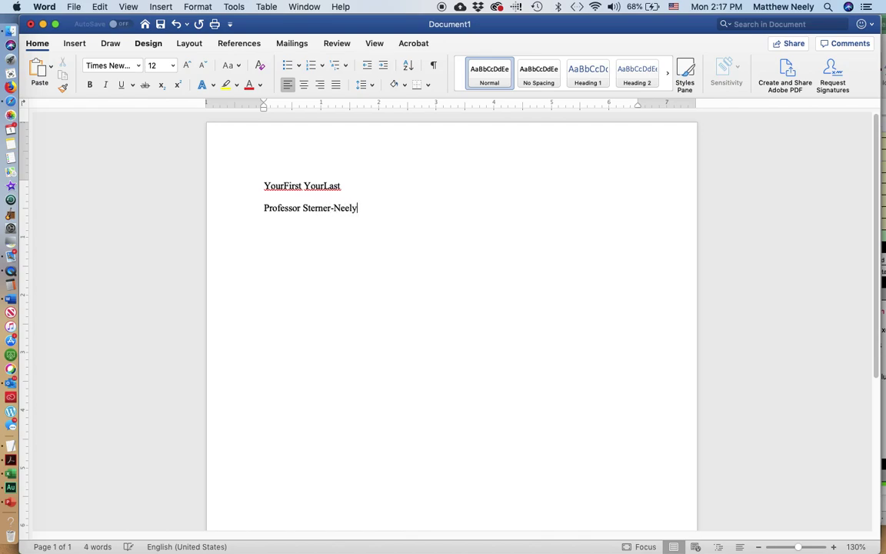
pyautogui.press('Return')
# Add the course line "English 121 003" and the date line "1 July 2019" to the heading.
pyautogui.write('English 121 002')
pyautogui.press('BackSpace')
pyautogui.write('3')
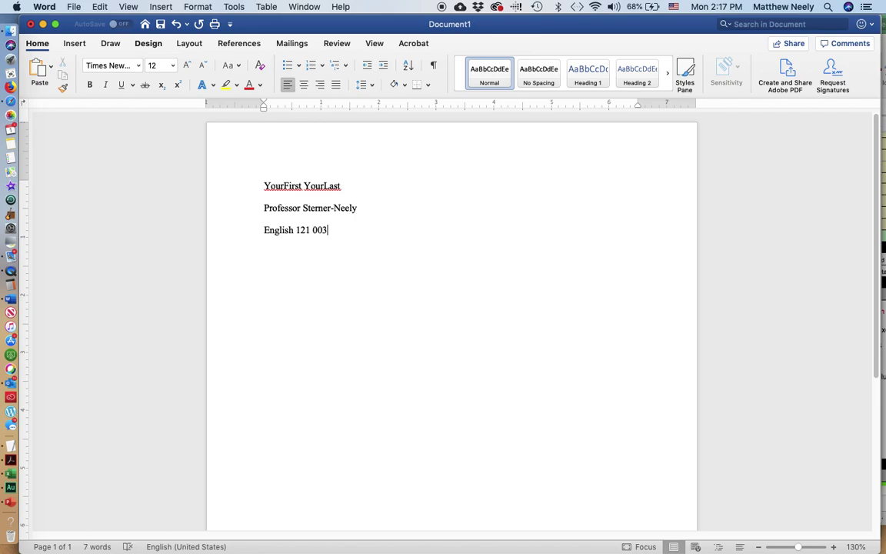
pyautogui.press('Return')
pyautogui.write('1 July 2019')
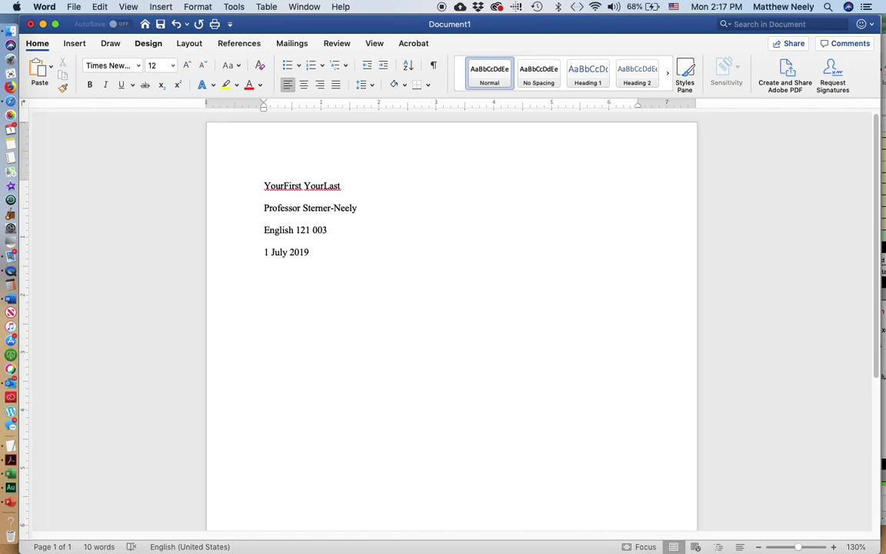
pyautogui.press('Return')
# Centre the line below the date and enter the title "Clever Title: MLA Template".
pyautogui.click(306, 86)
pyautogui.write('Cle')
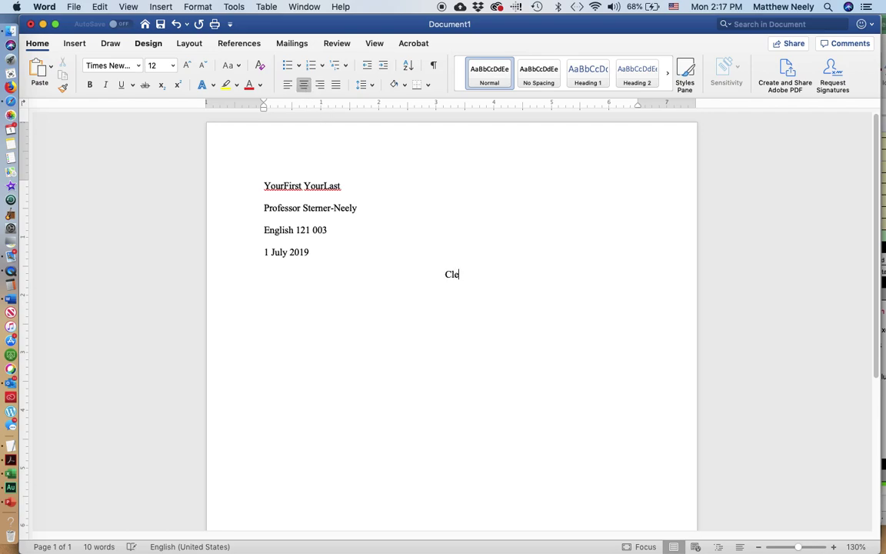
pyautogui.write('ver Title: MLA Te')
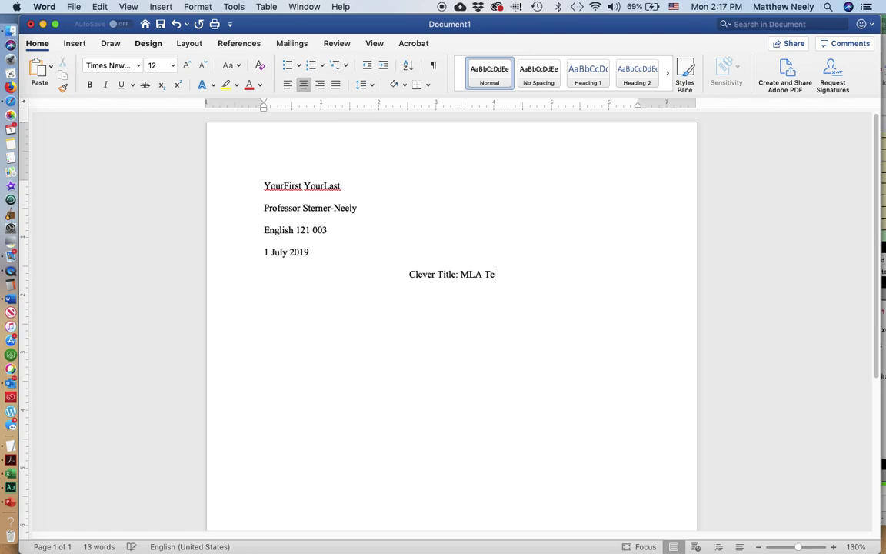
pyautogui.write('mplate')
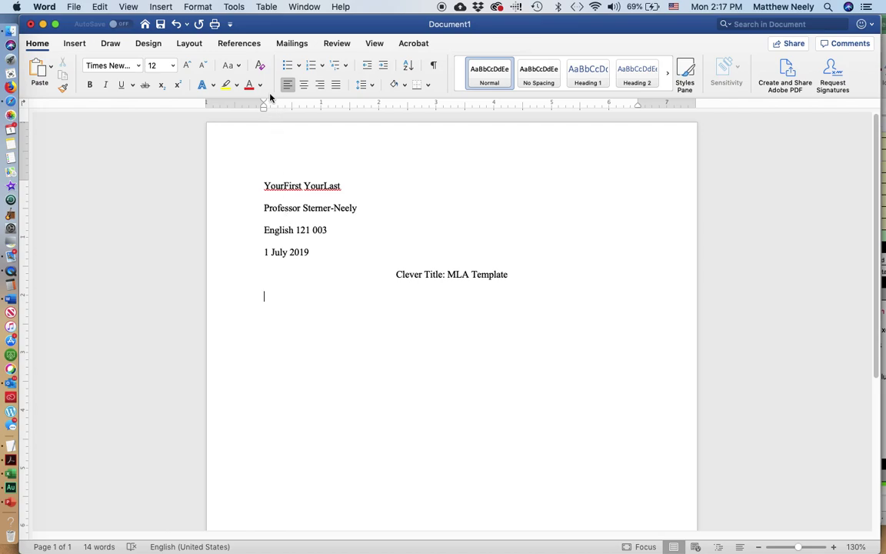
# Indent the first line 0.5 inch and write "In the first paragraph of any essay, the writer needs to capture the reader's attention right away.".
pyautogui.moveTo(264, 102); pyautogui.dragTo(292, 103)
pyautogui.write('In the first pa')
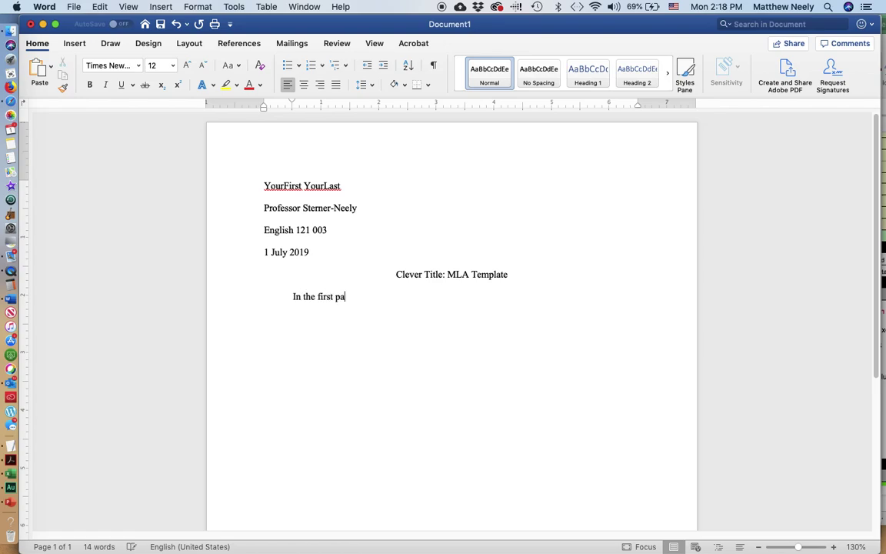
pyautogui.write('ragraph of any essay, ')
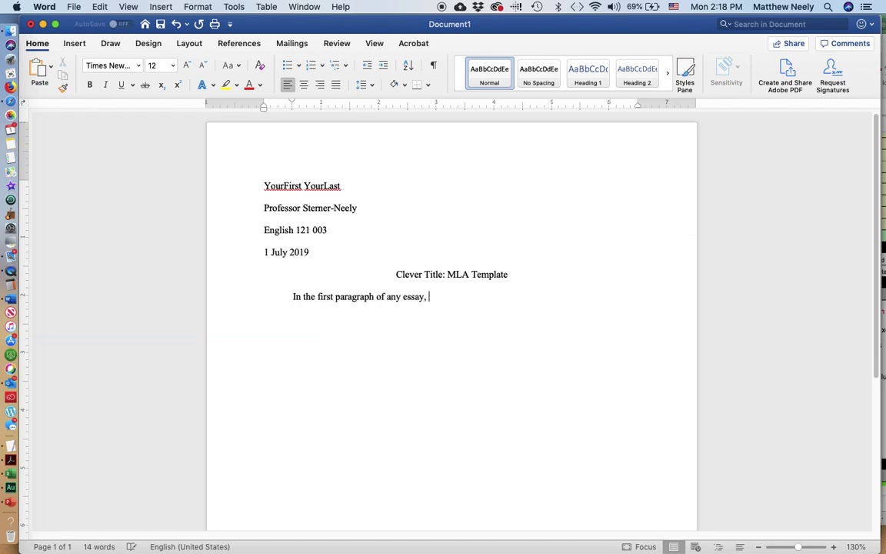
pyautogui.write('the ')
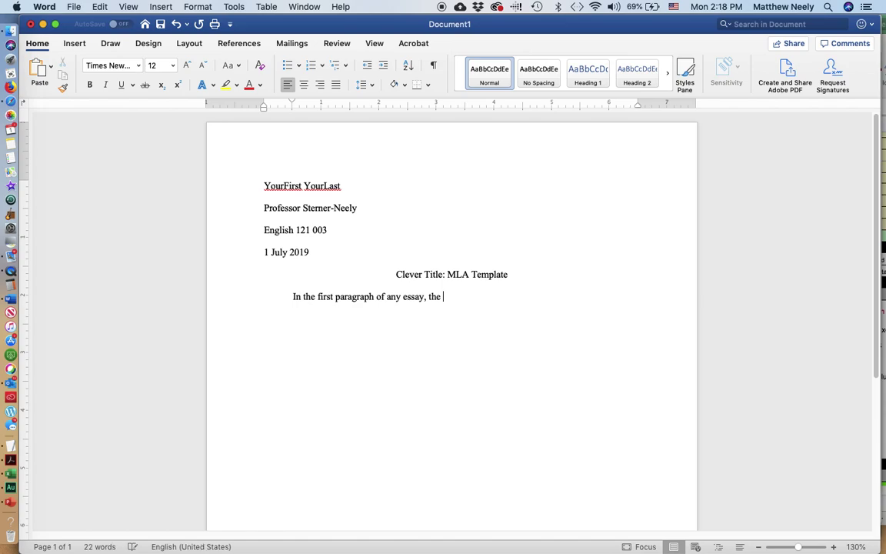
pyautogui.write('writer needs to capture the rea')
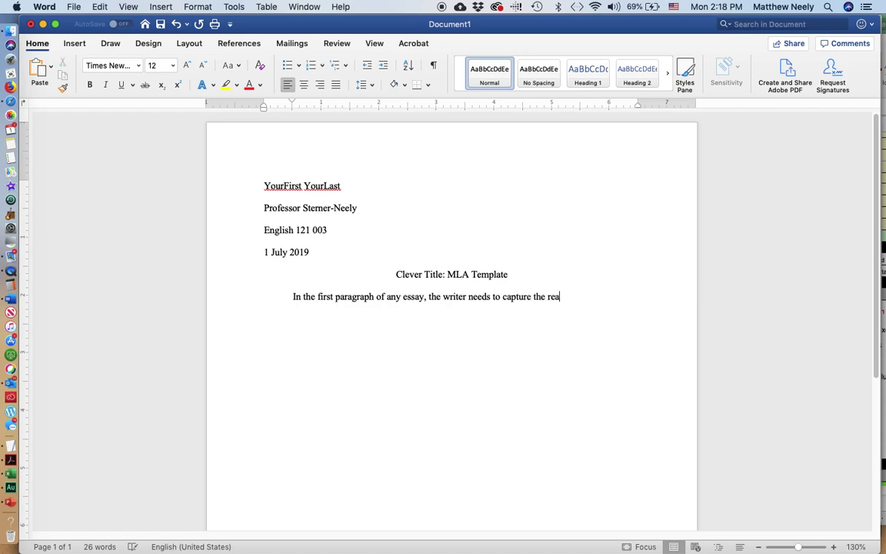
pyautogui.write("der's attent")
pyautogui.write('ion ')
pyautogui.write('right ')
pyautogui.write('away. T')
# Complete the body paragraph with the sentence "They can do this in a number of ways.".
pyautogui.write('hey can do thi')
pyautogui.write('s in a numb')
pyautogui.write('er of ways')
pyautogui.write('.')
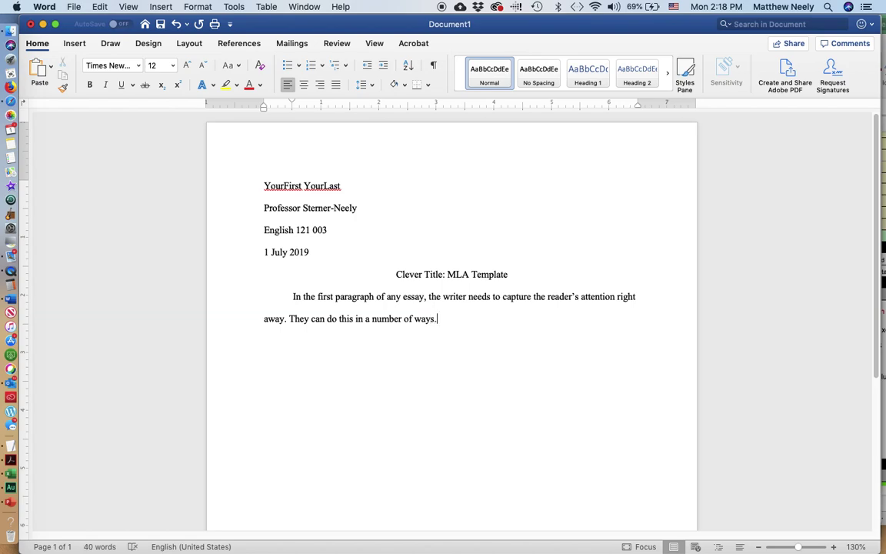
# Insert a right-aligned page number in the page header, shown on the first page too.
pyautogui.doubleClick(343, 153)
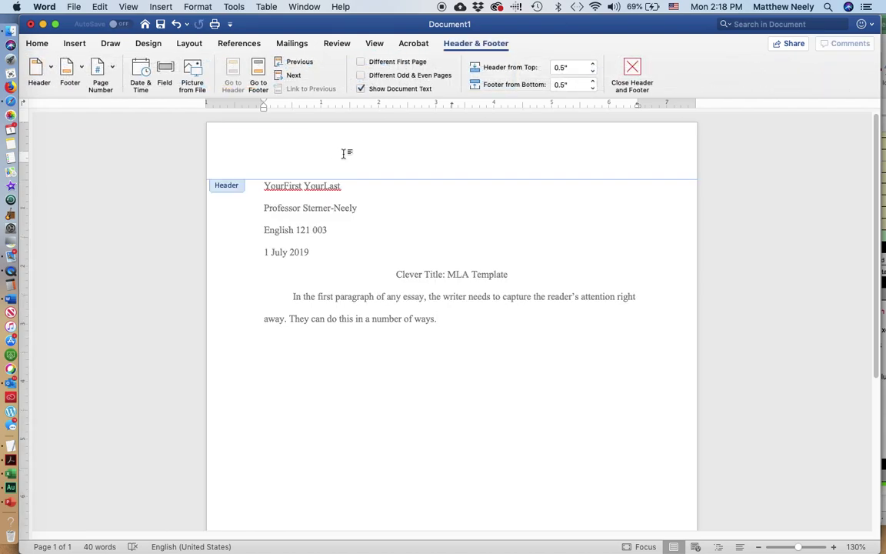
pyautogui.click(100, 75)
pyautogui.click(106, 86)
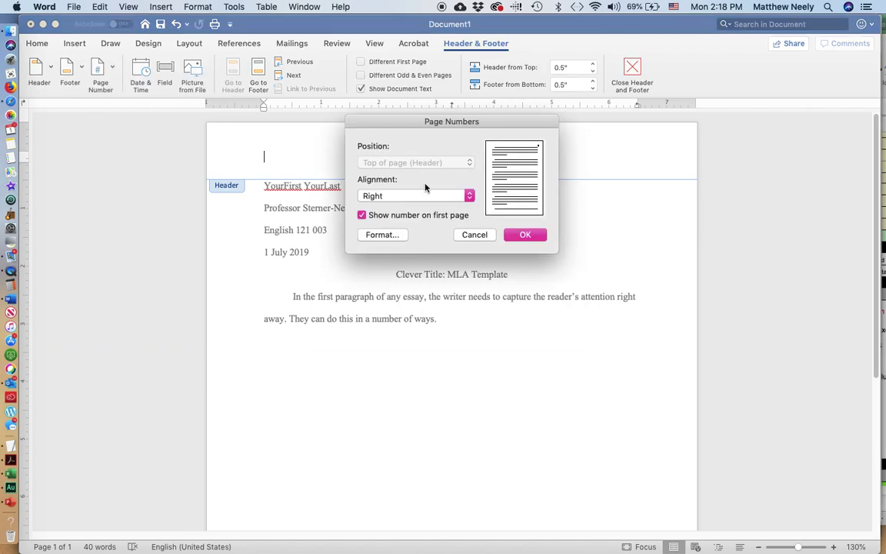
pyautogui.click(520, 236)
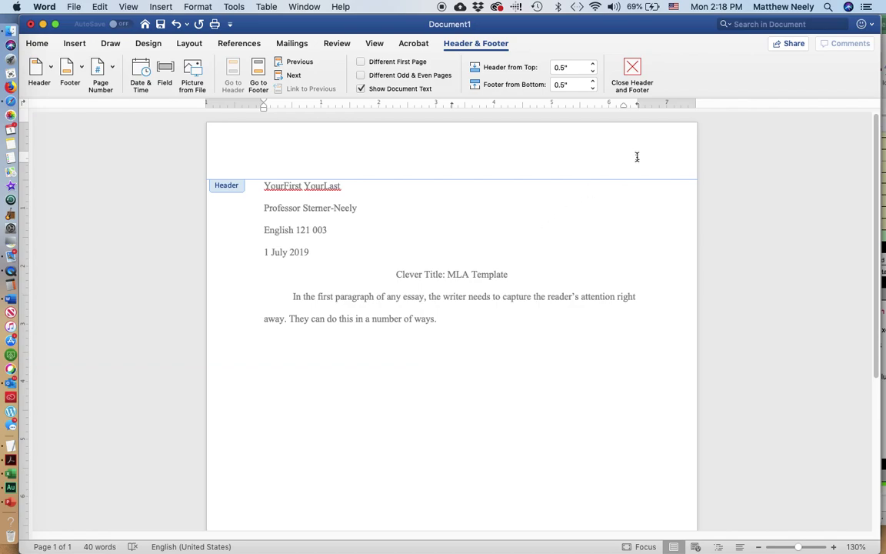
pyautogui.click(75, 43)
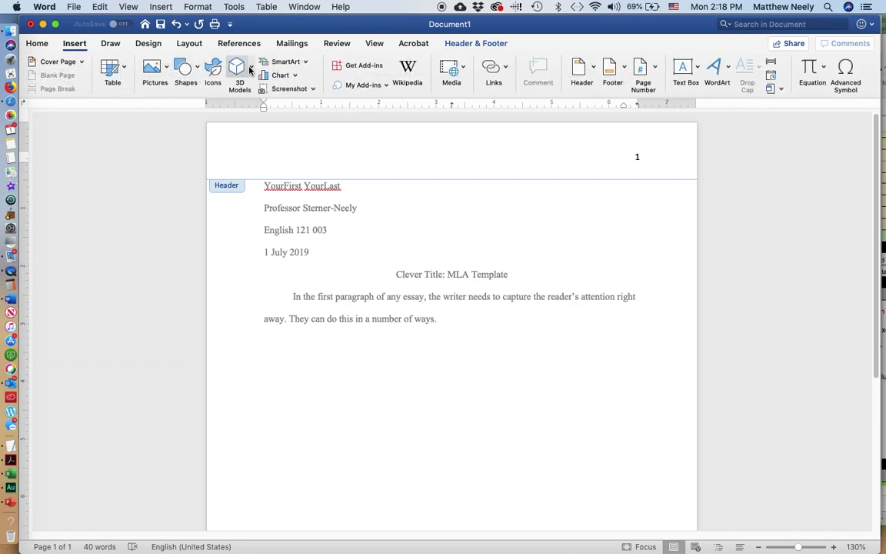
pyautogui.click(468, 44)
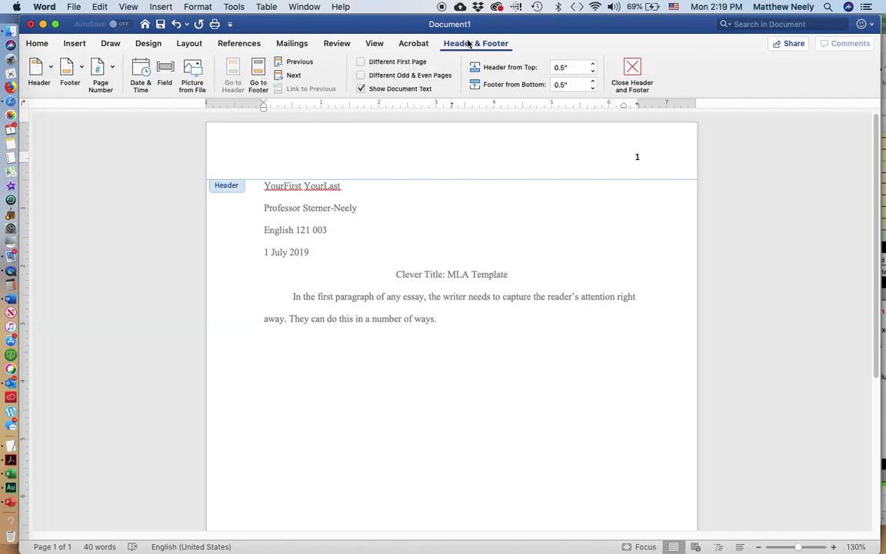
pyautogui.click(110, 77)
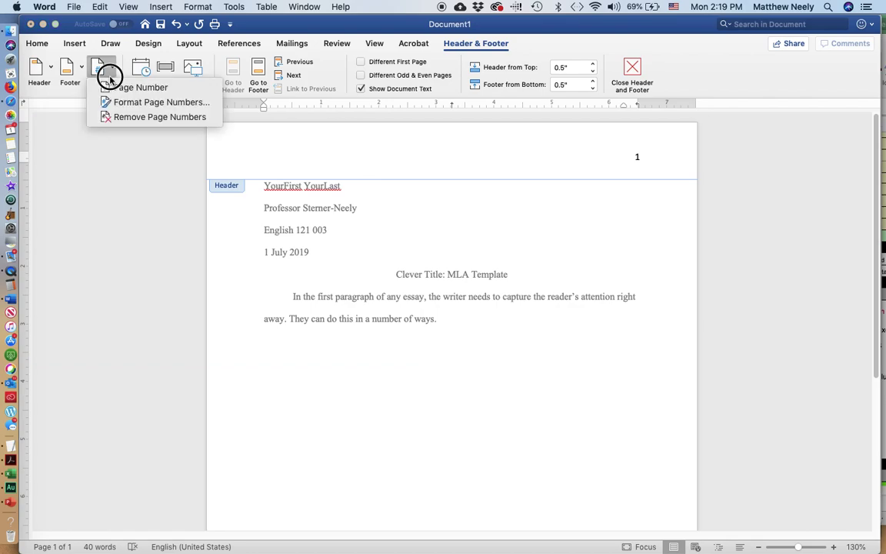
pyautogui.click(161, 273)
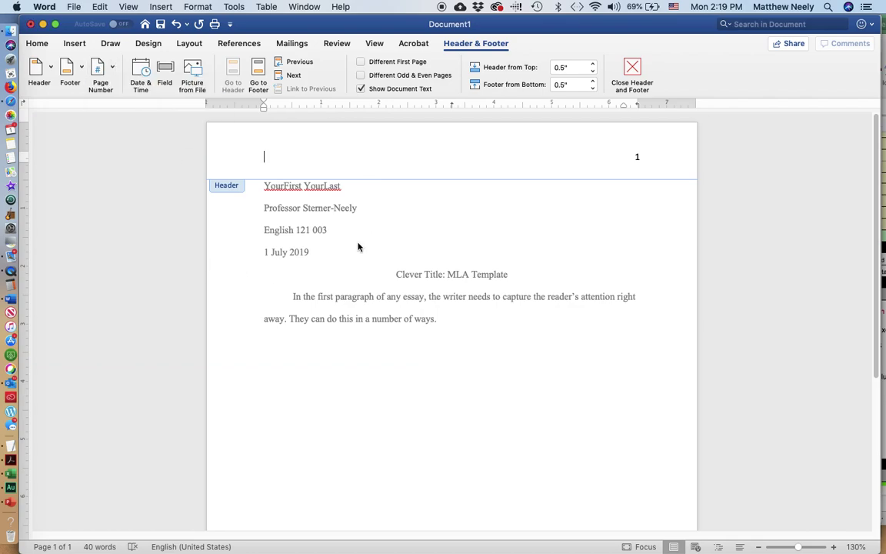
# Add the placeholder "YourLast" and a space before the page number in the header.
pyautogui.click(636, 155)
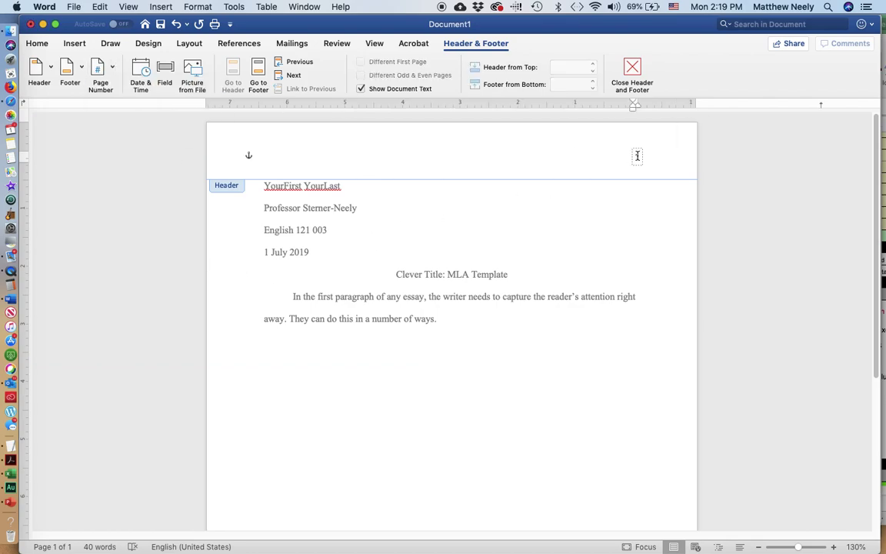
pyautogui.doubleClick(636, 157)
pyautogui.press('Left')
pyautogui.write('YourLast')
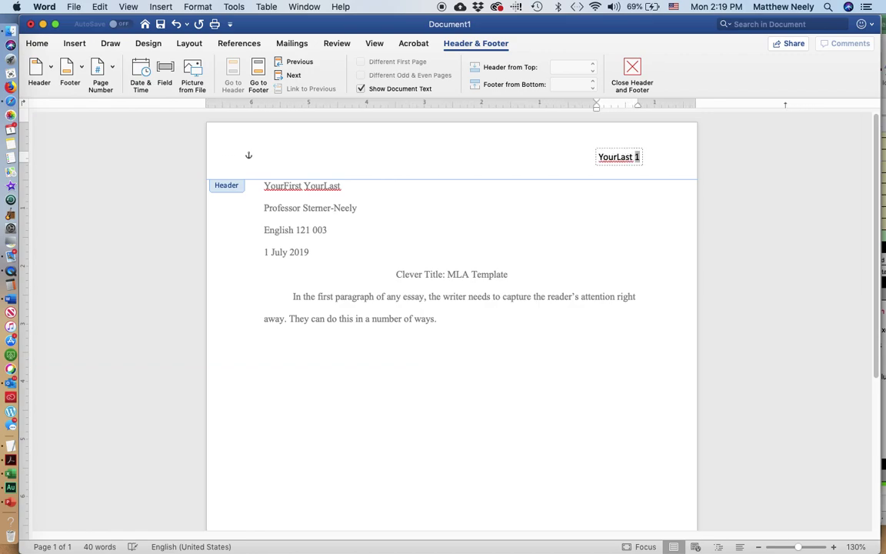
# Change the last name and page number in the header to Times New Roman, and return to the document body.
pyautogui.click(619, 154)
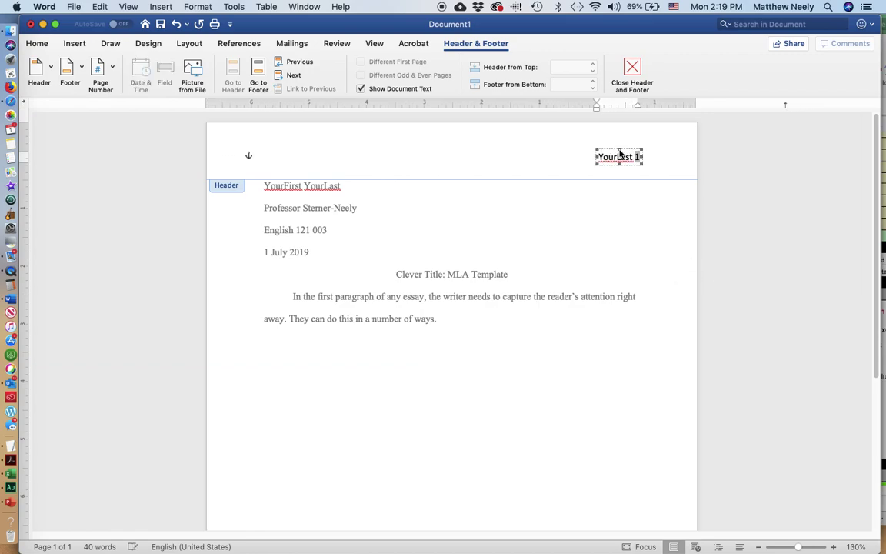
pyautogui.doubleClick(619, 154)
pyautogui.click(555, 304)
pyautogui.tripleClick(619, 160)
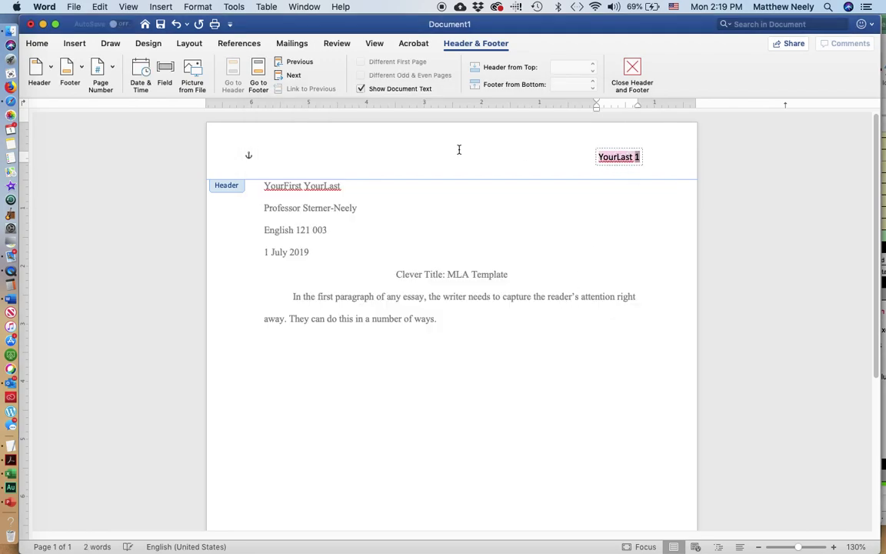
pyautogui.click(37, 43)
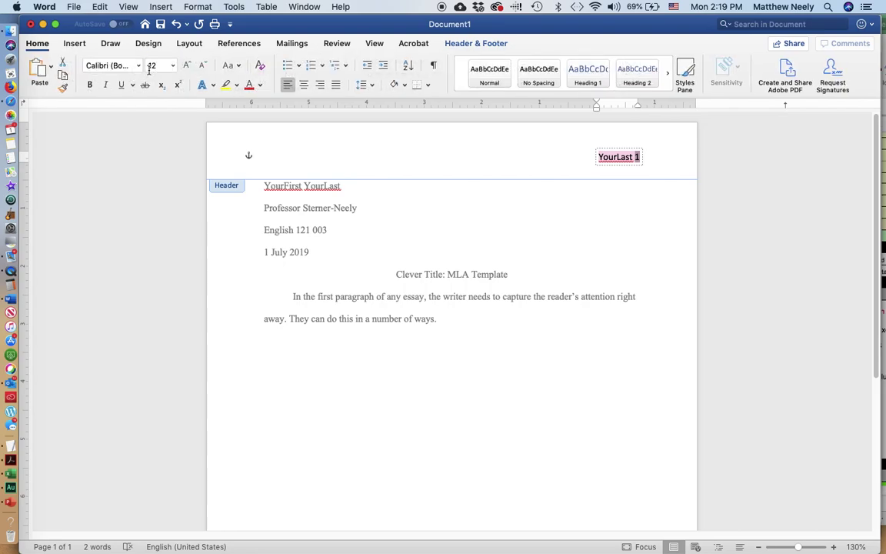
pyautogui.click(138, 66)
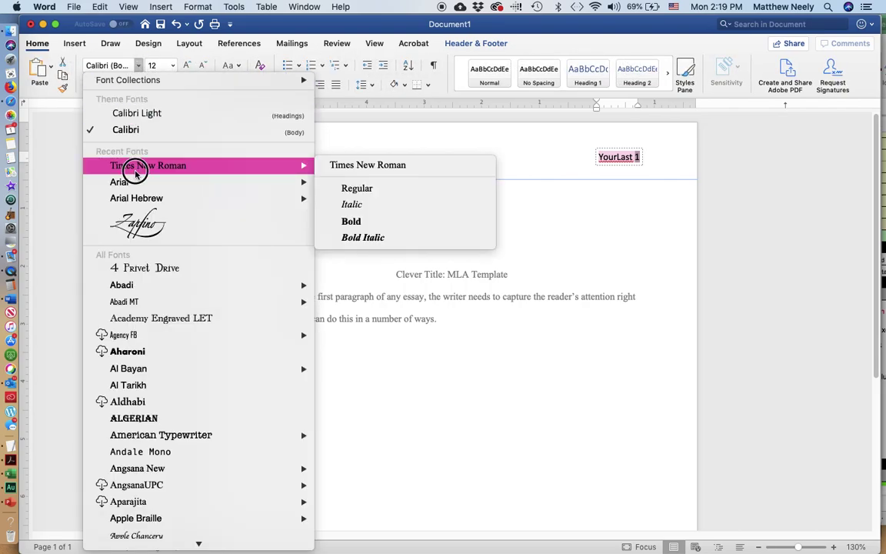
pyautogui.click(143, 165)
pyautogui.doubleClick(446, 331)
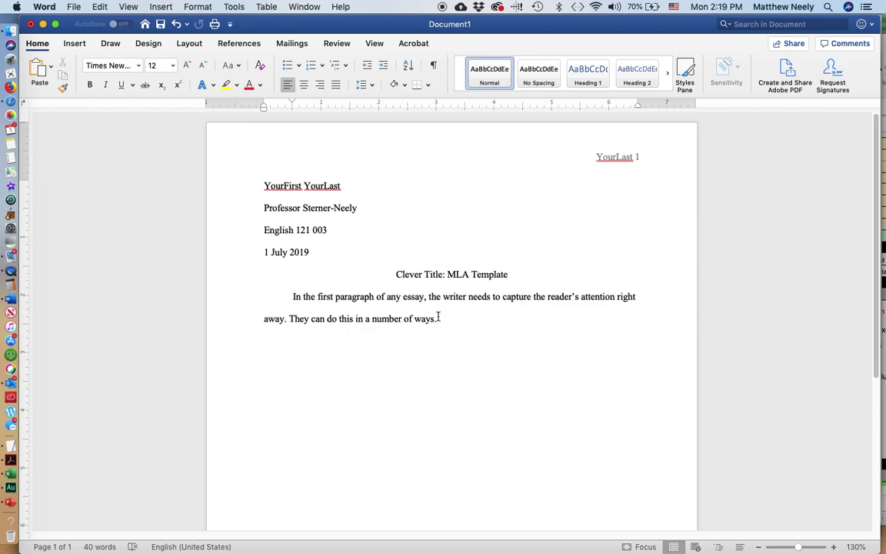
# Insert a page break after the body paragraph and add the centered heading "Works Cited" on the new page.
pyautogui.click(75, 43)
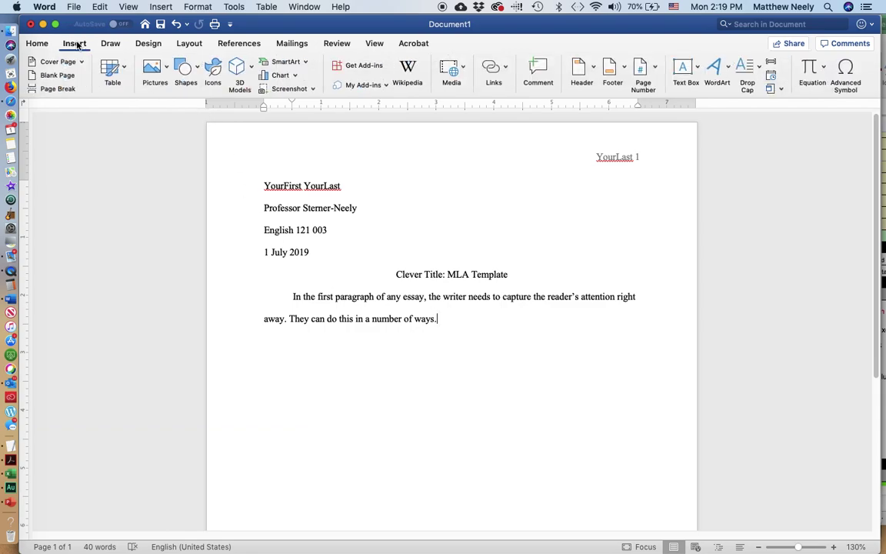
pyautogui.click(56, 90)
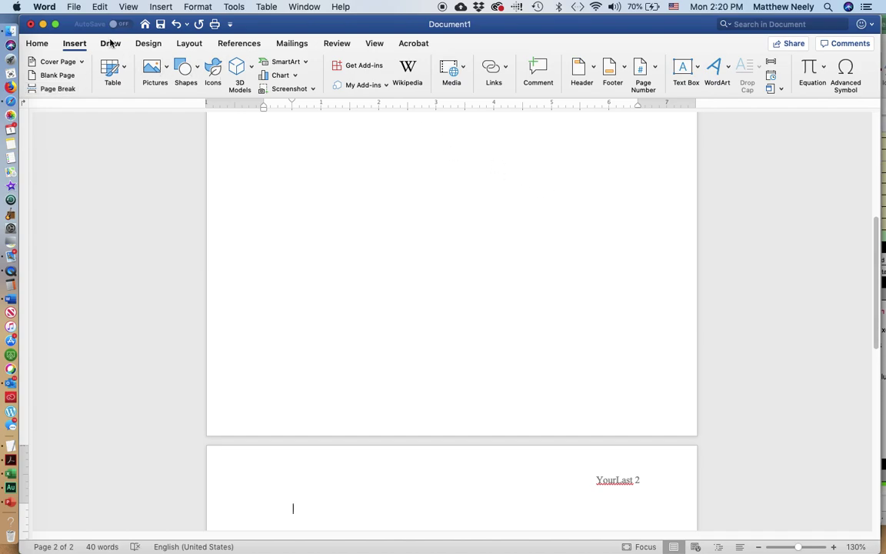
pyautogui.click(31, 45)
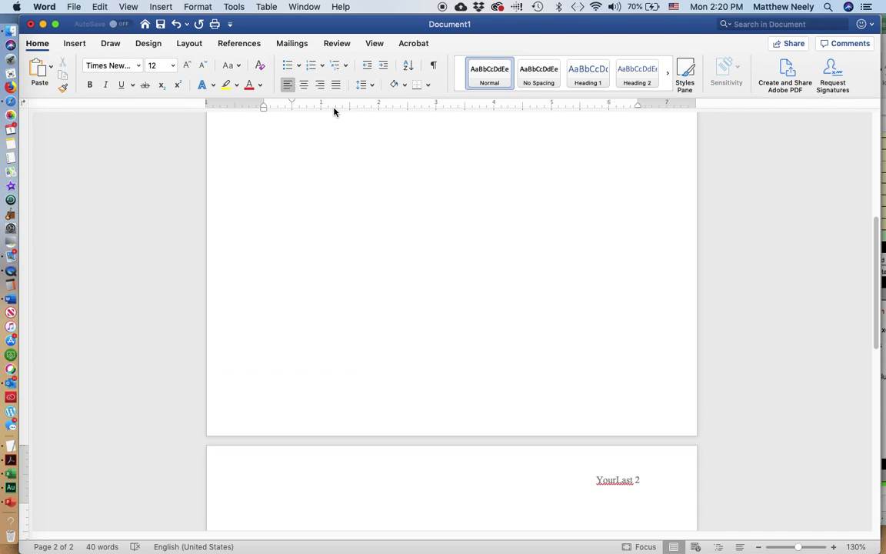
pyautogui.click(304, 86)
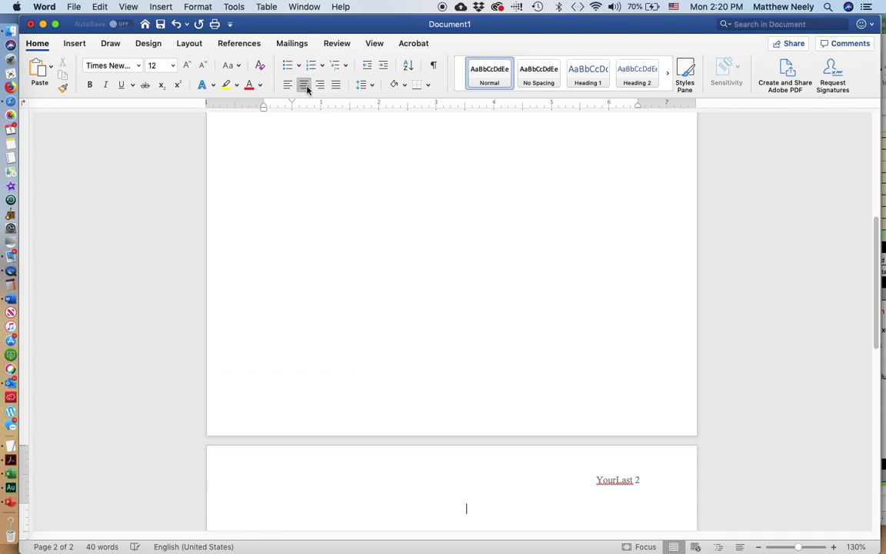
pyautogui.write('Works')
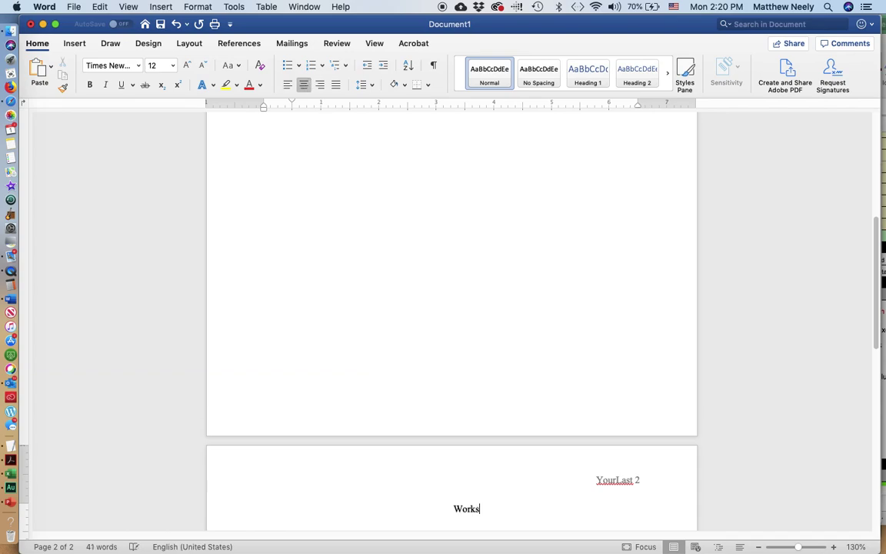
pyautogui.write(' Cited')
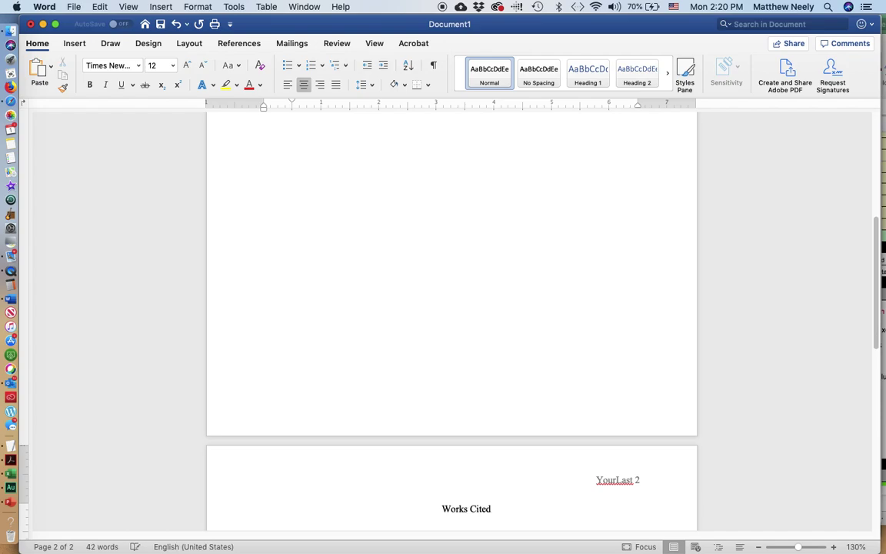
# Start a left-aligned line below the "Works Cited" heading and give it a 0.5-inch hanging indent.
pyautogui.press('Return')
pyautogui.click(287, 85)
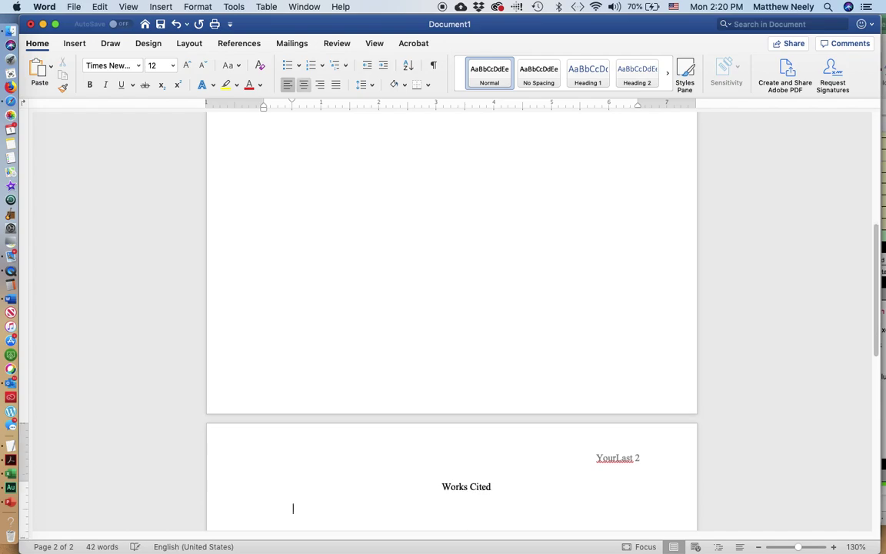
pyautogui.moveTo(292, 103)
pyautogui.mouseDown()
pyautogui.moveTo(262, 99)
pyautogui.moveTo(292, 105)
pyautogui.mouseUp()
# Switch to the MLA Template document and copy the "Islamophobia and Racism in America" citation from its Works Cited page.
pyautogui.hotkey('ctrl', 'Up')
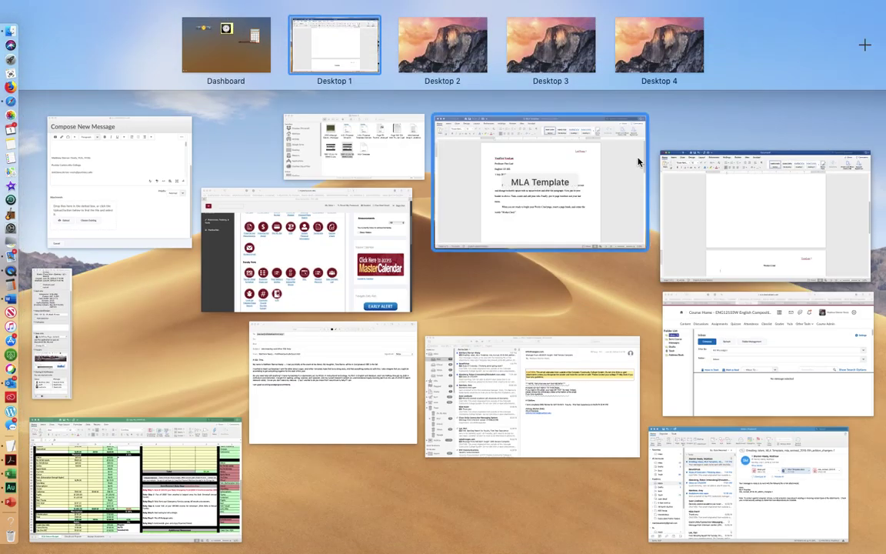
pyautogui.click(527, 208)
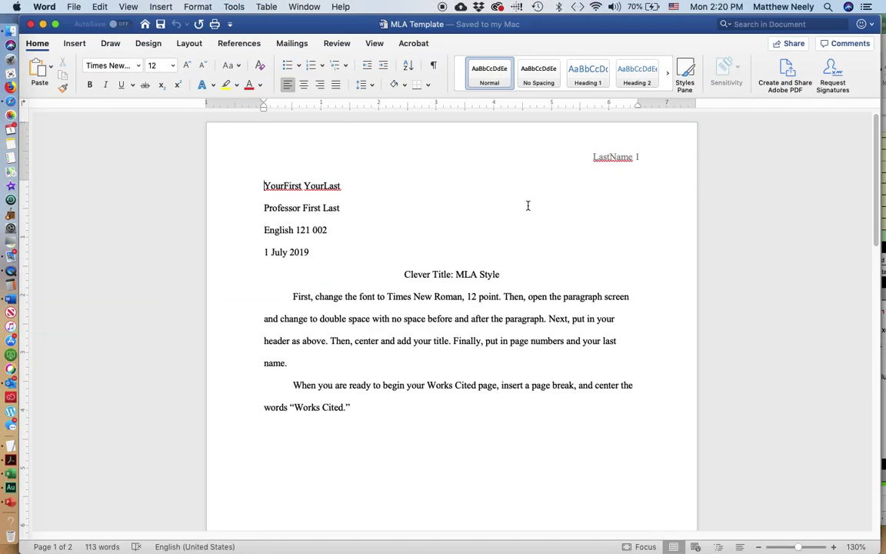
pyautogui.scroll(-1, 528, 205)
pyautogui.scroll(-10, 528, 205)
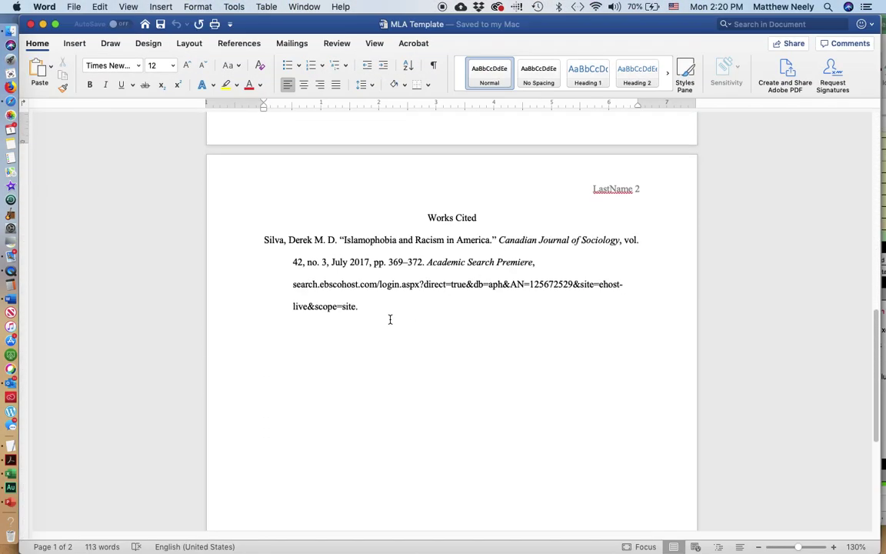
pyautogui.moveTo(366, 311); pyautogui.dragTo(260, 250)
pyautogui.press('super+c')
# Paste the citation under the "Works Cited" heading in Document1 and set its hanging indent to 0.5 inch.
pyautogui.hotkey('ctrl', 'Up')
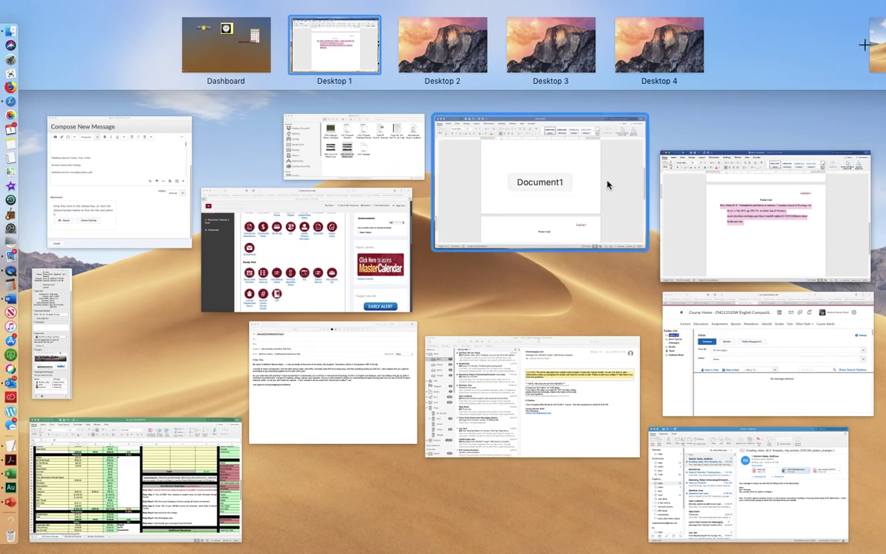
pyautogui.click(588, 175)
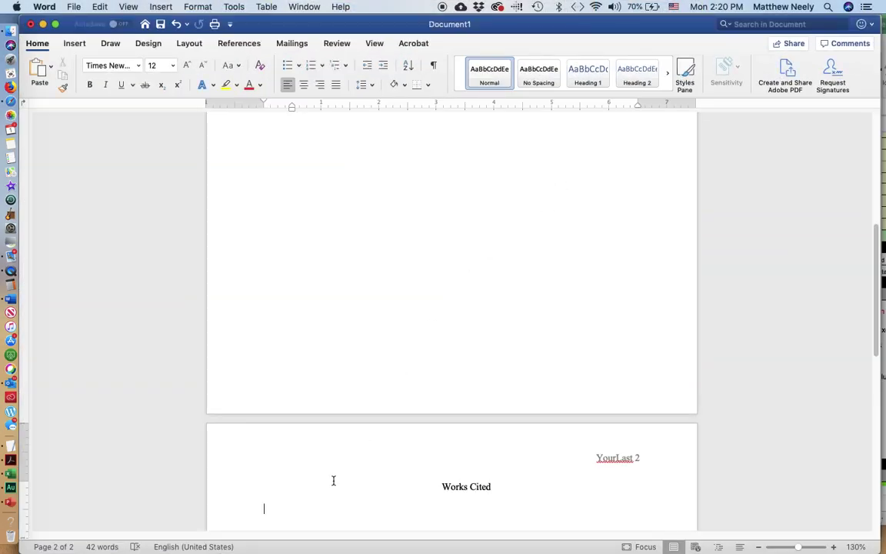
pyautogui.scroll(-2, 333, 478)
pyautogui.press('super+v')
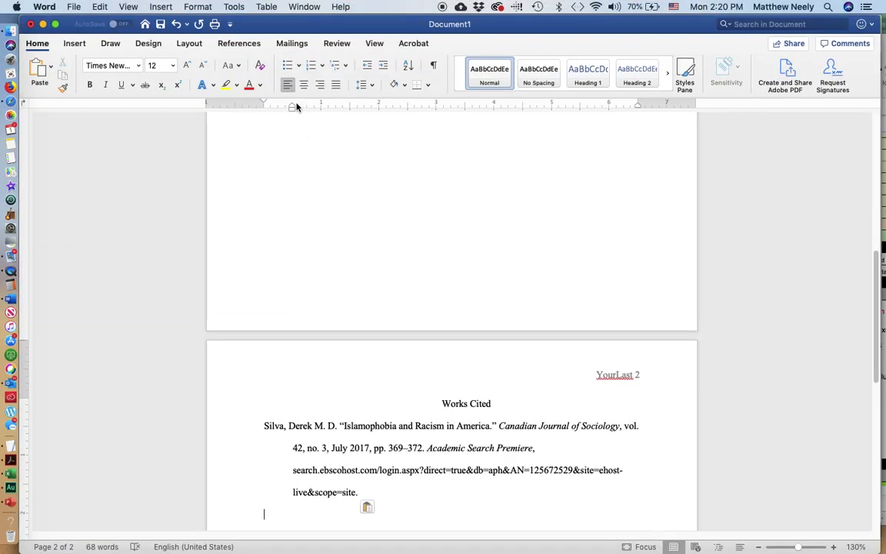
pyautogui.moveTo(360, 492); pyautogui.dragTo(263, 425)
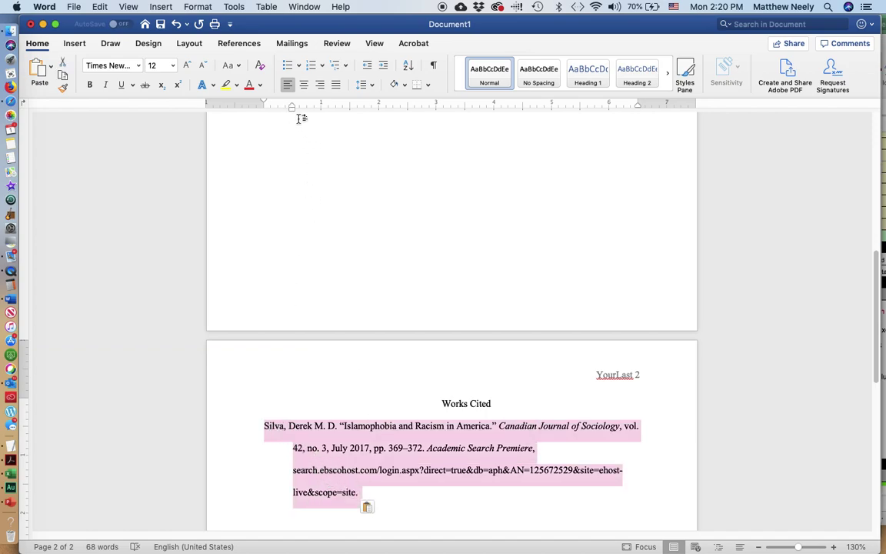
pyautogui.moveTo(292, 107)
pyautogui.mouseDown()
pyautogui.moveTo(263, 107)
pyautogui.moveTo(291, 110)
pyautogui.mouseUp()
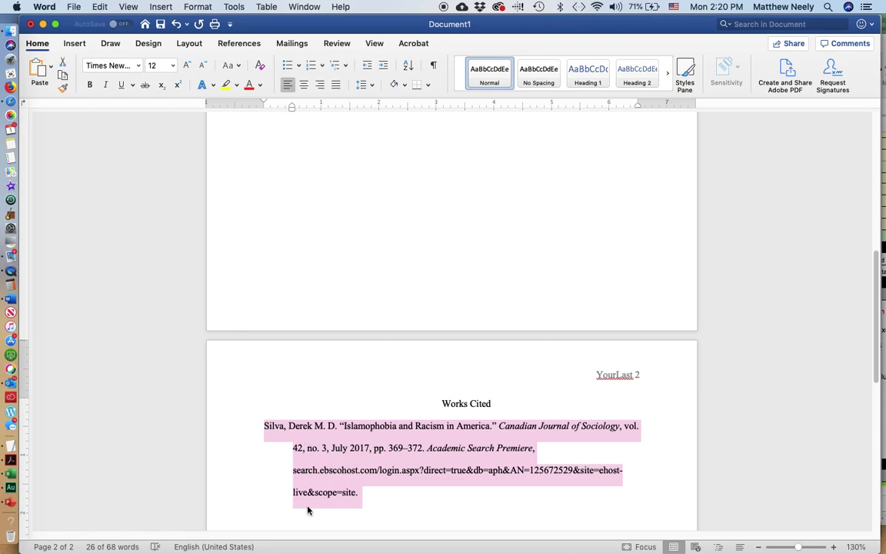
# Start a second works-cited entry below the citation with the author's last name, first name and a period.
pyautogui.click(381, 514)
pyautogui.press('Return')
pyautogui.write('St')
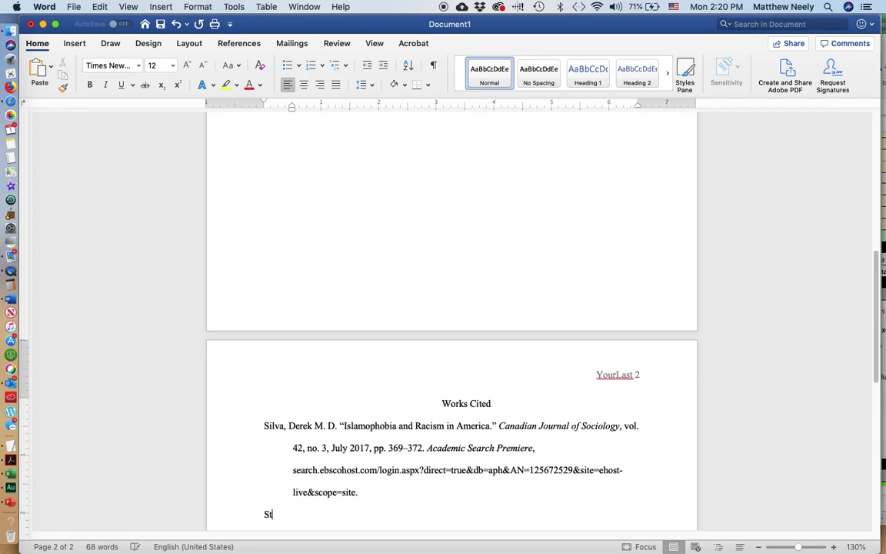
pyautogui.write('erner-Neely, Matthew')
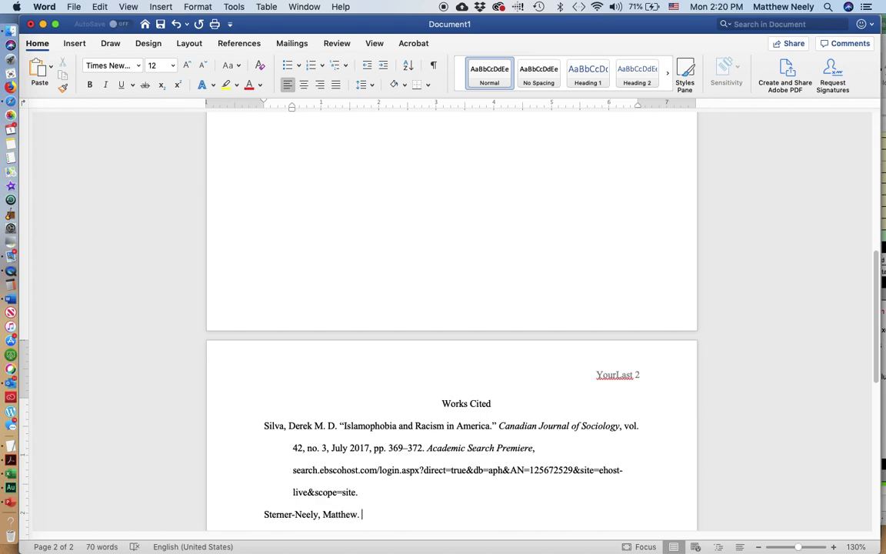
pyautogui.write('.')
pyautogui.scroll(-5, 451, 308)
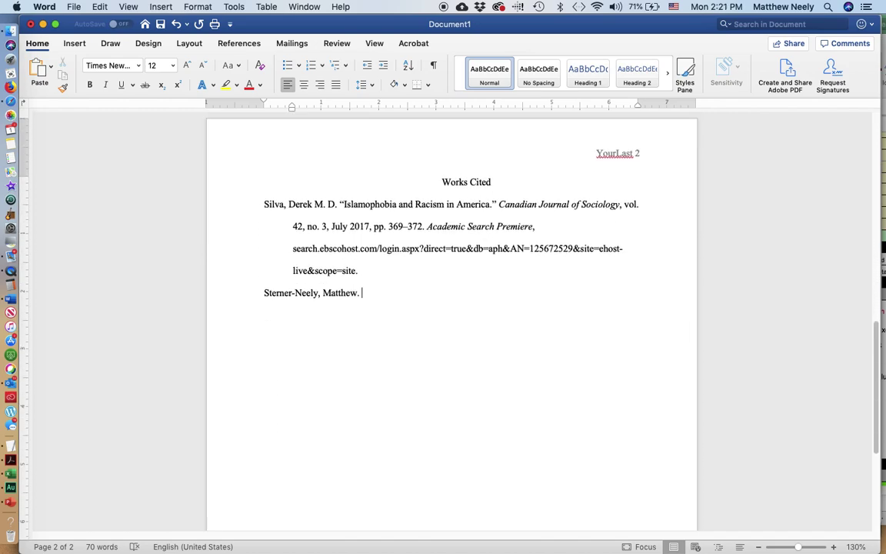
pyautogui.scroll(10, 452, 323)
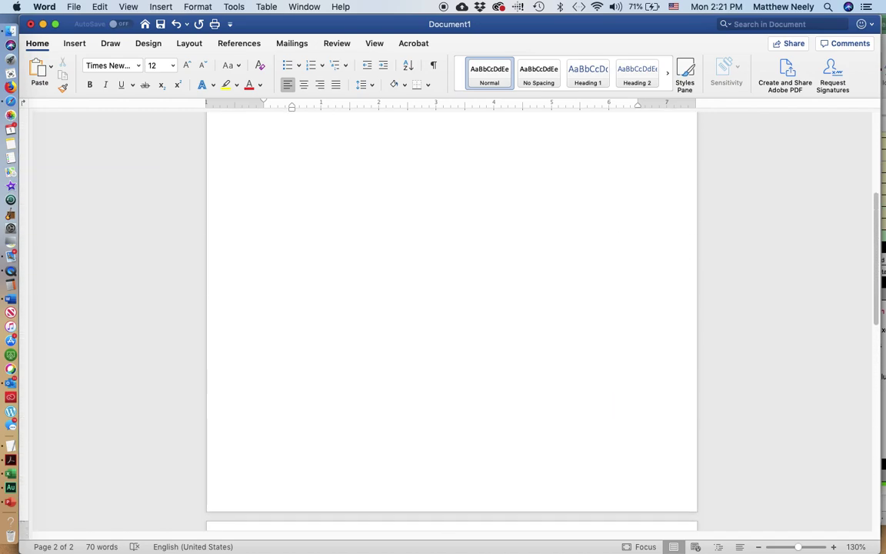